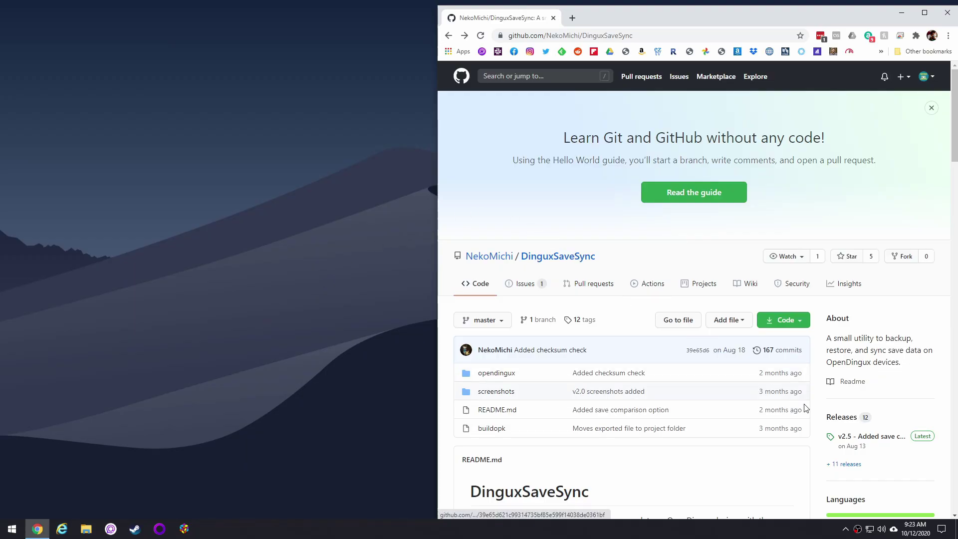
Step: Download savesync.opk from the v2.5 release assets into Desktop\SaveSync
left_click(848, 422)
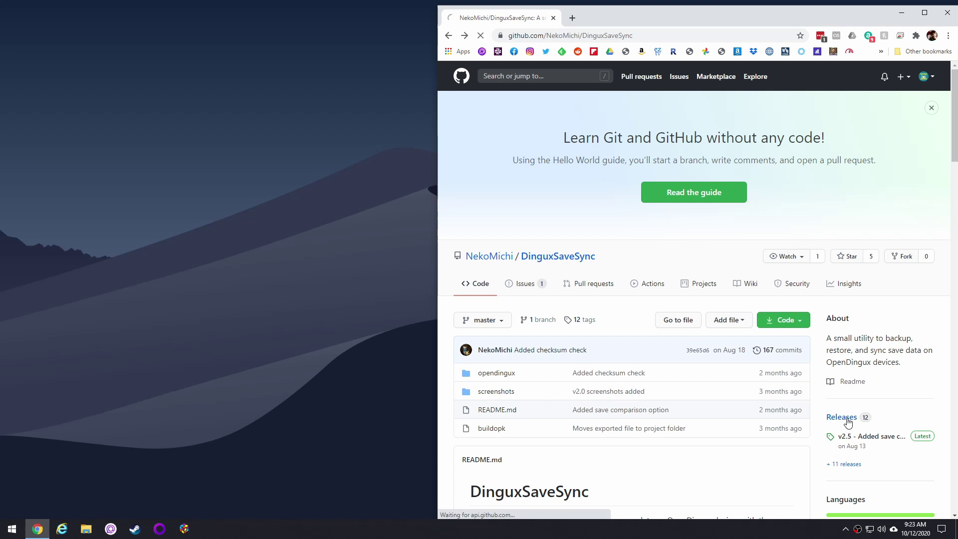
scroll(643, 298, "down", 3)
right_click(589, 371)
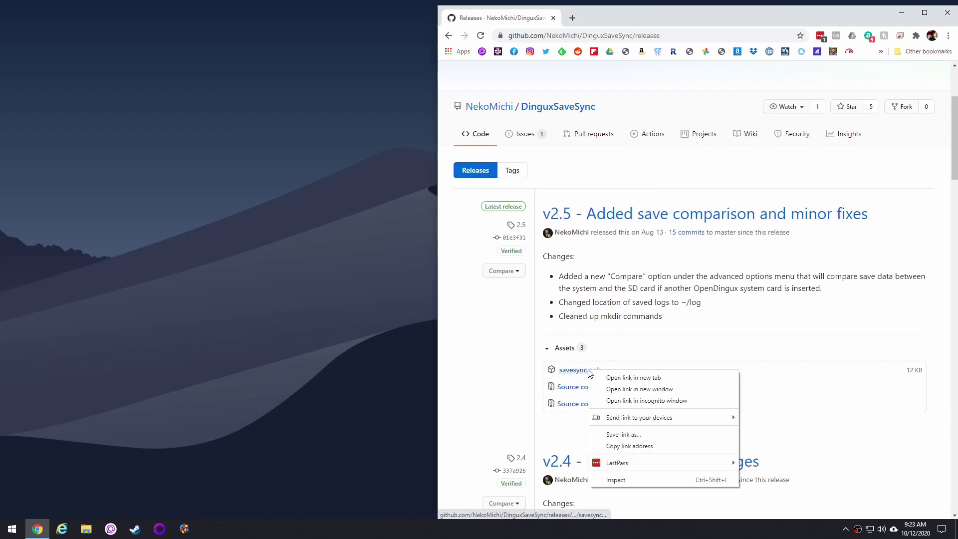
left_click(624, 434)
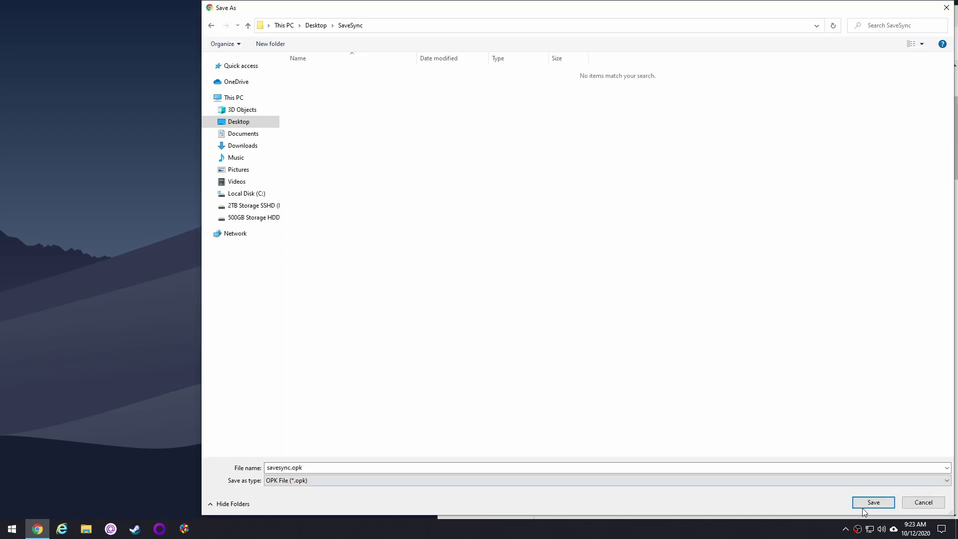
left_click(873, 503)
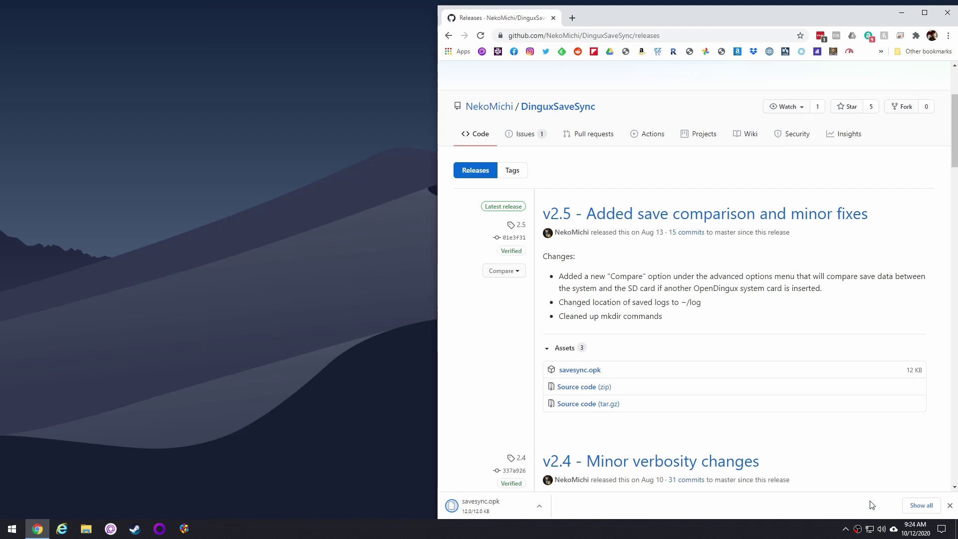
left_click(12, 529)
Step: Launch WinSCP and connect to the handheld over SFTP
type("winsc")
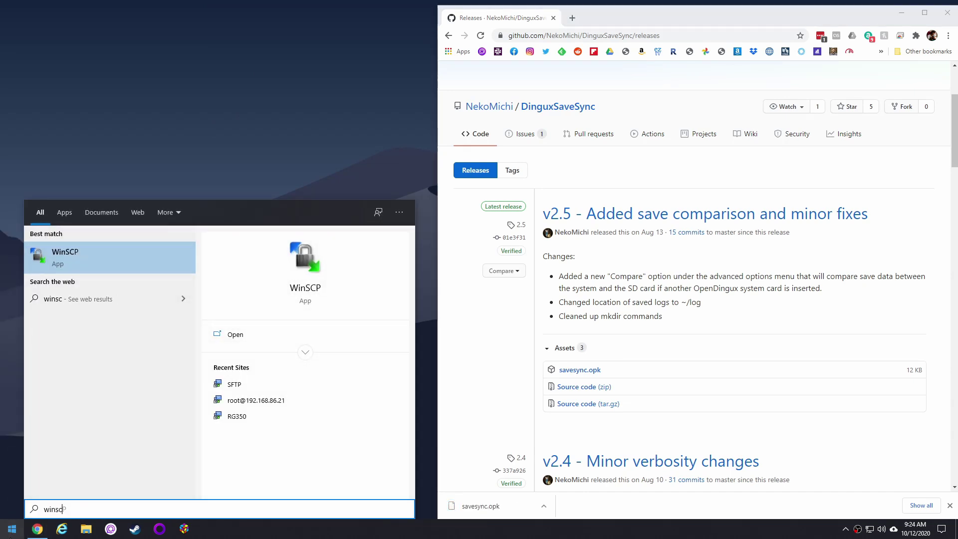
left_click(82, 260)
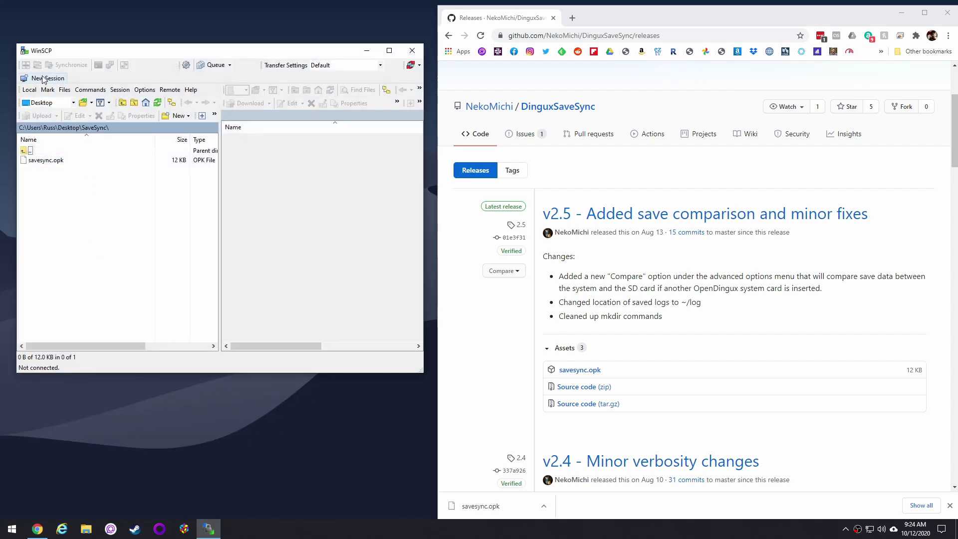
left_click(44, 79)
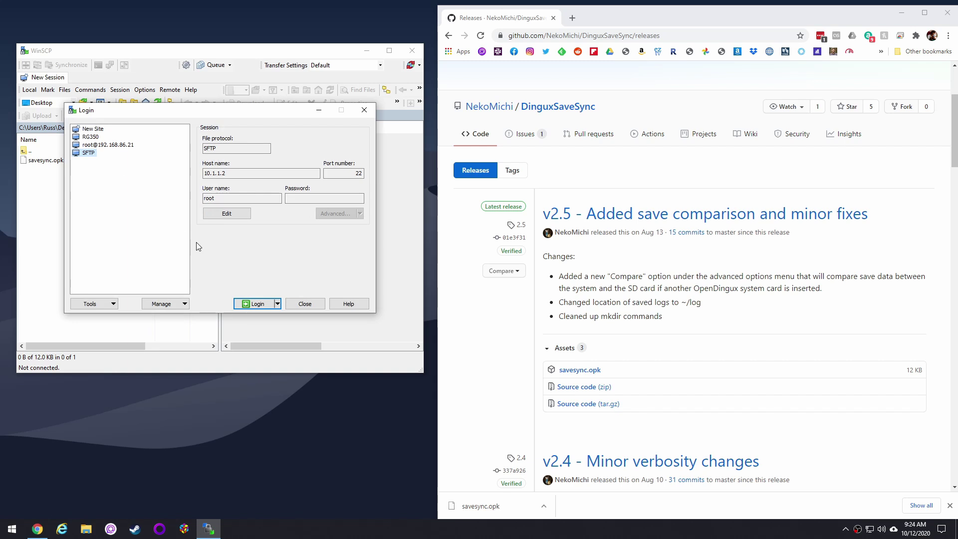
left_click(250, 304)
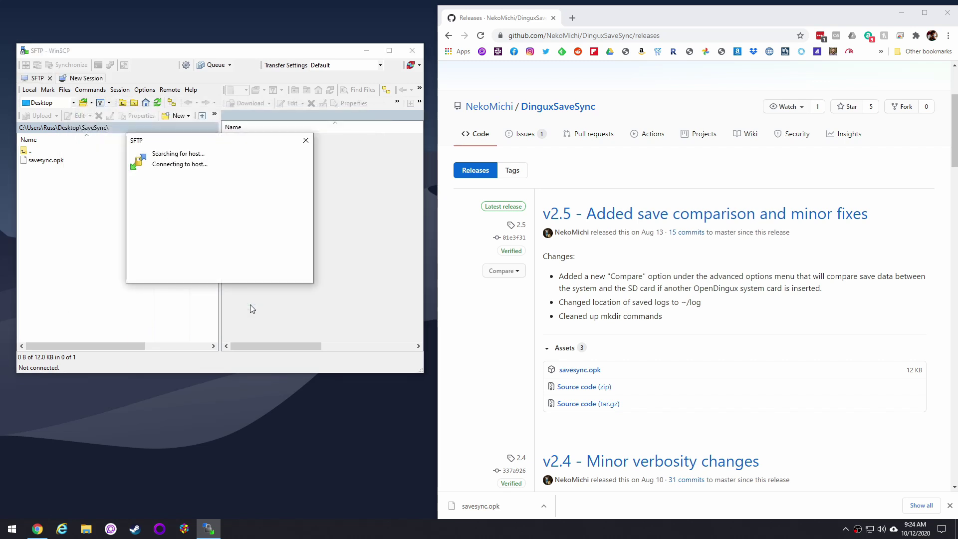
Step: Upload savesync.opk into the handheld's /media/data/apps folder and close WinSCP
double_click(240, 147)
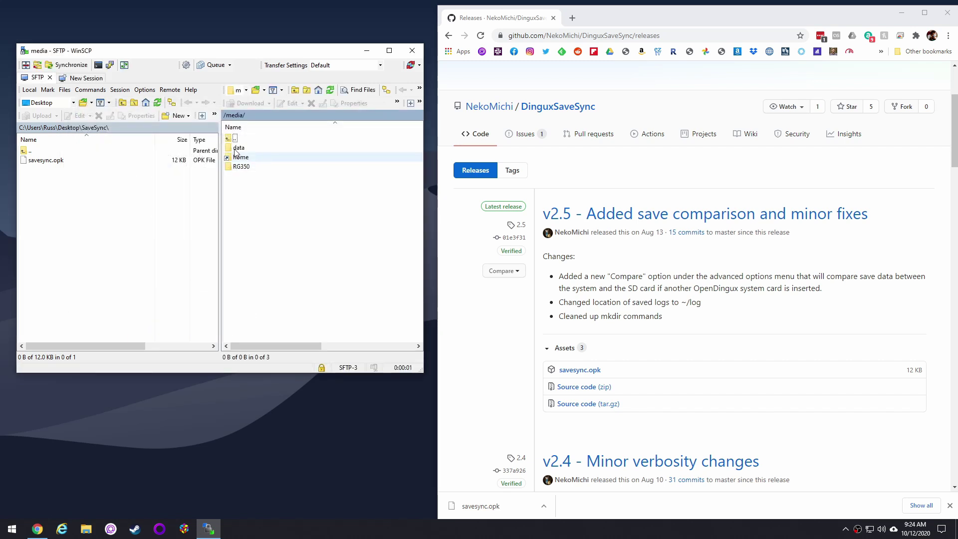
double_click(237, 150)
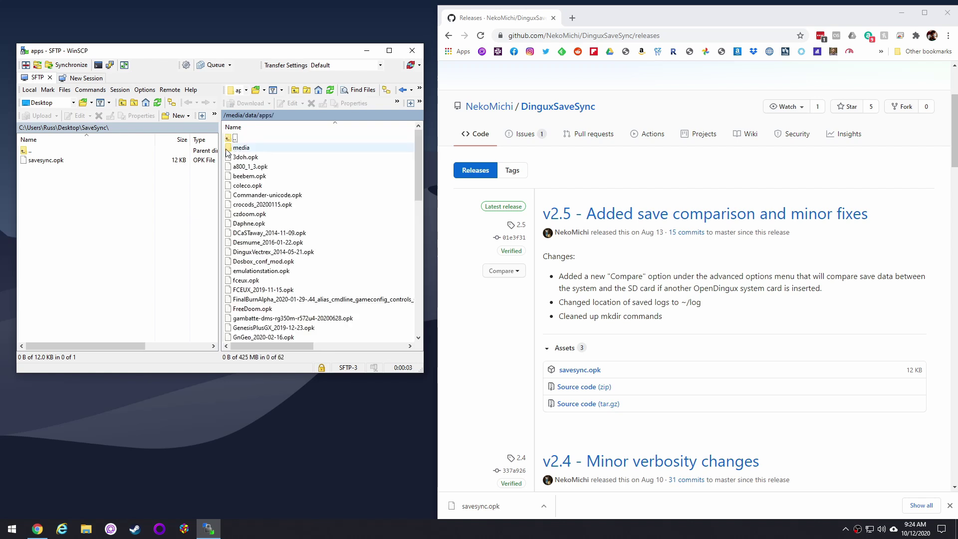
left_click_drag(45, 160, 356, 245)
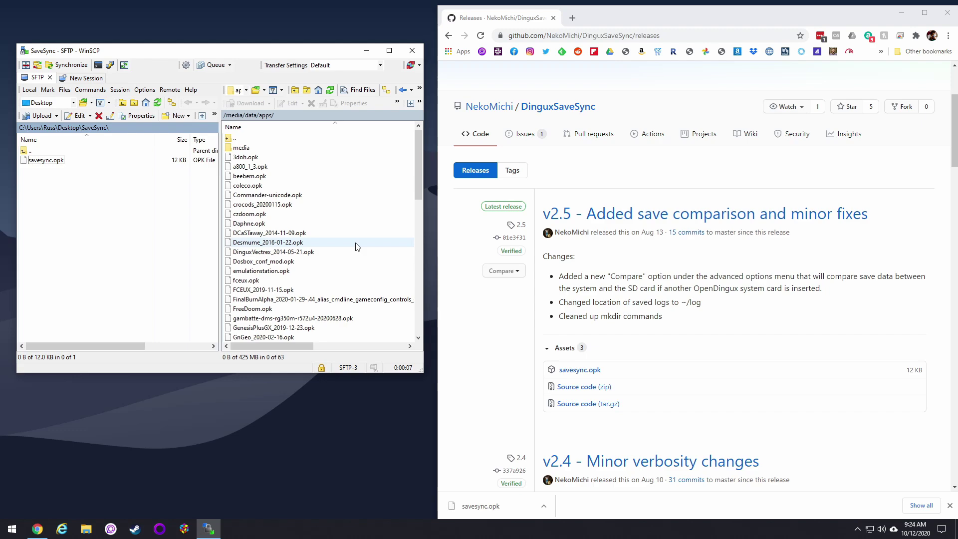
left_click(419, 53)
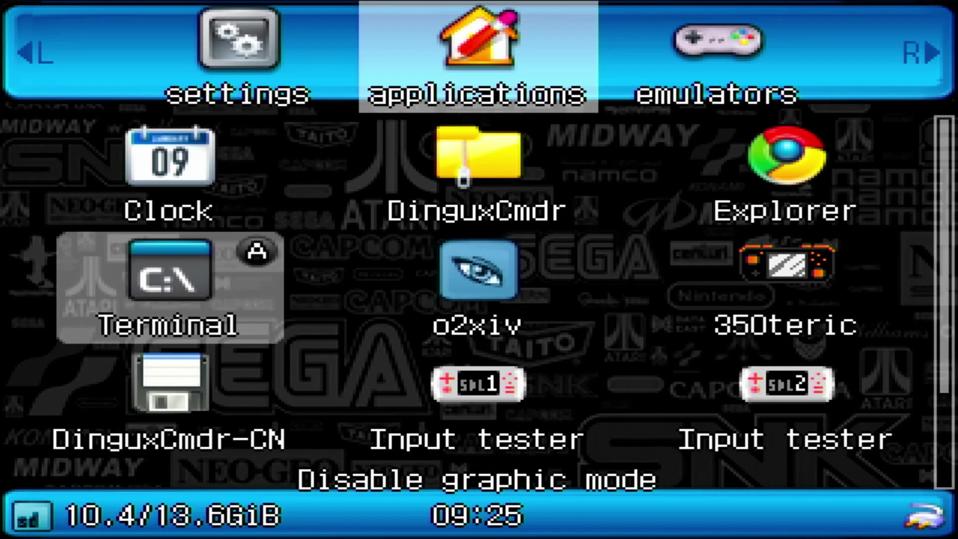
Step: Select the SaveSync entry in GMenu2X applications and launch it
key("Down")
key("Down")
key("Right")
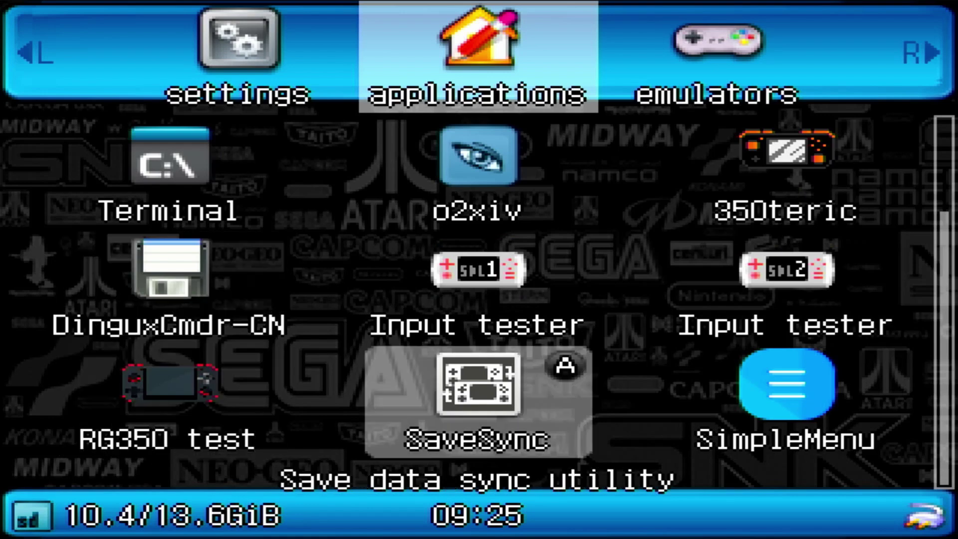
key("Return")
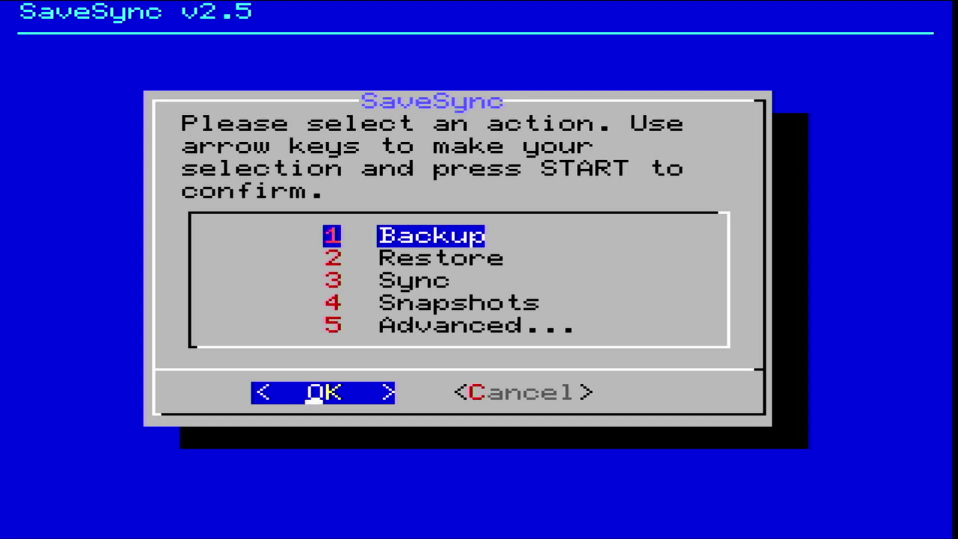
Step: Browse the Restore, Sync, Snapshots and Advanced actions, then run 1 Backup
key("Down")
key("Down")
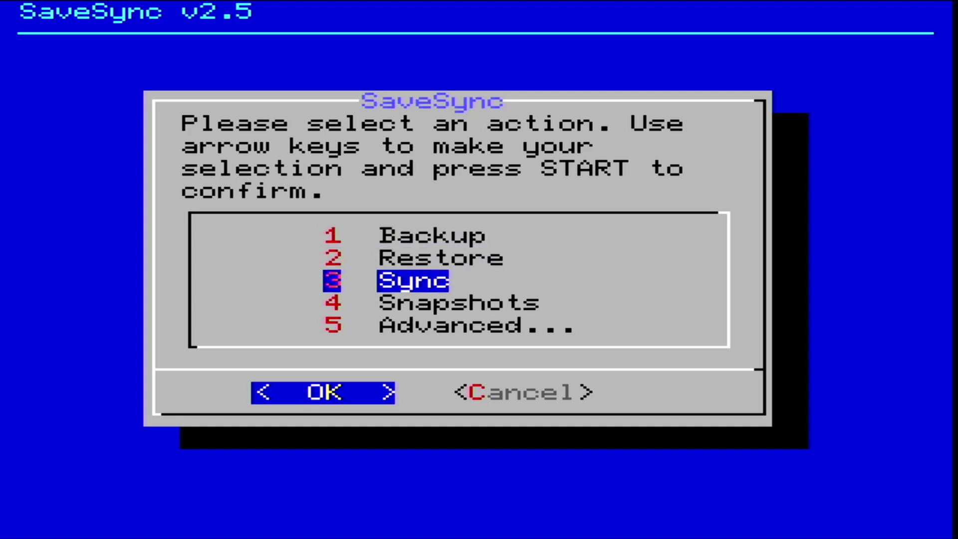
key("Down")
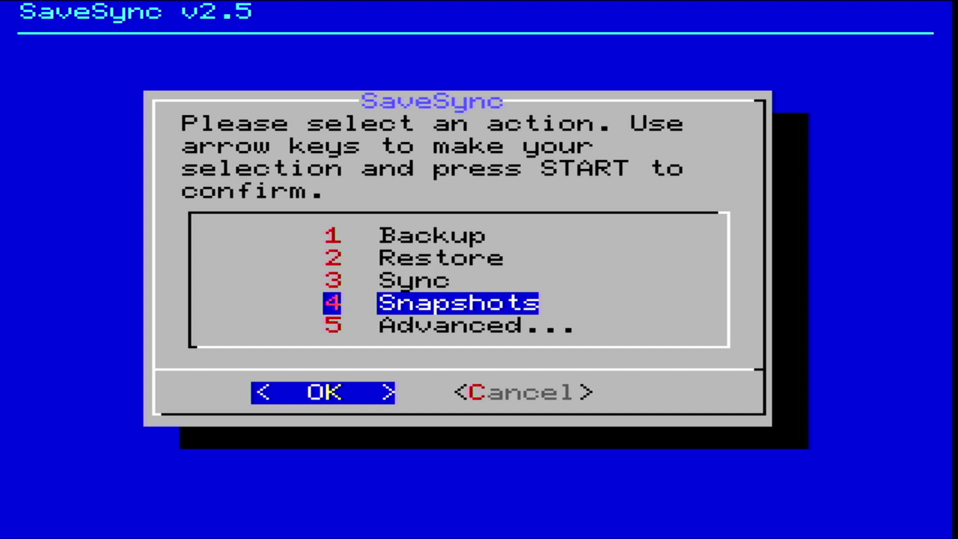
key("Down")
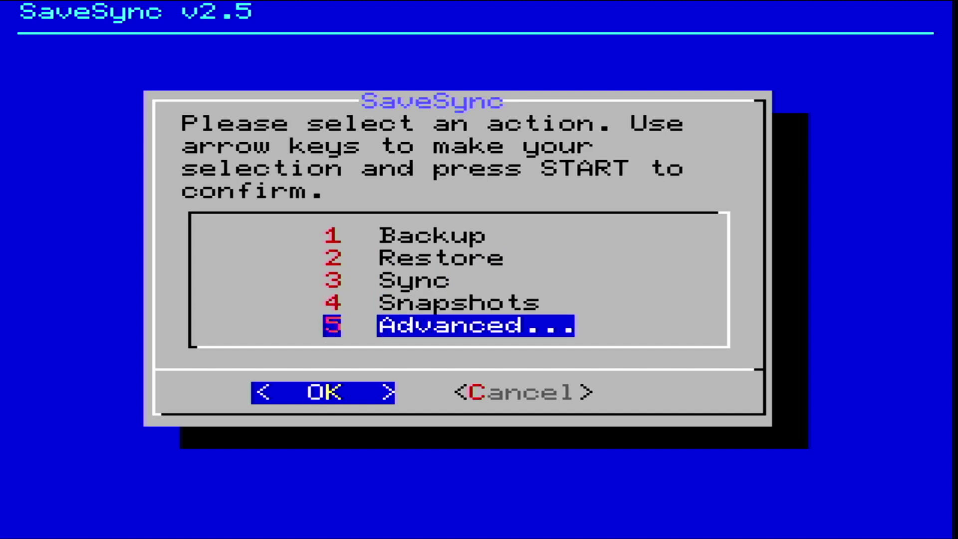
key("Up")
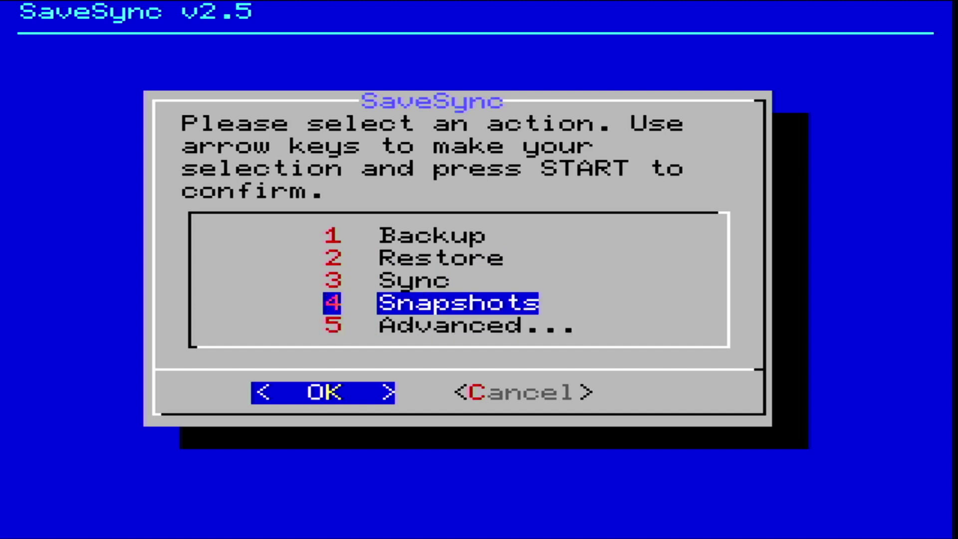
key("Up")
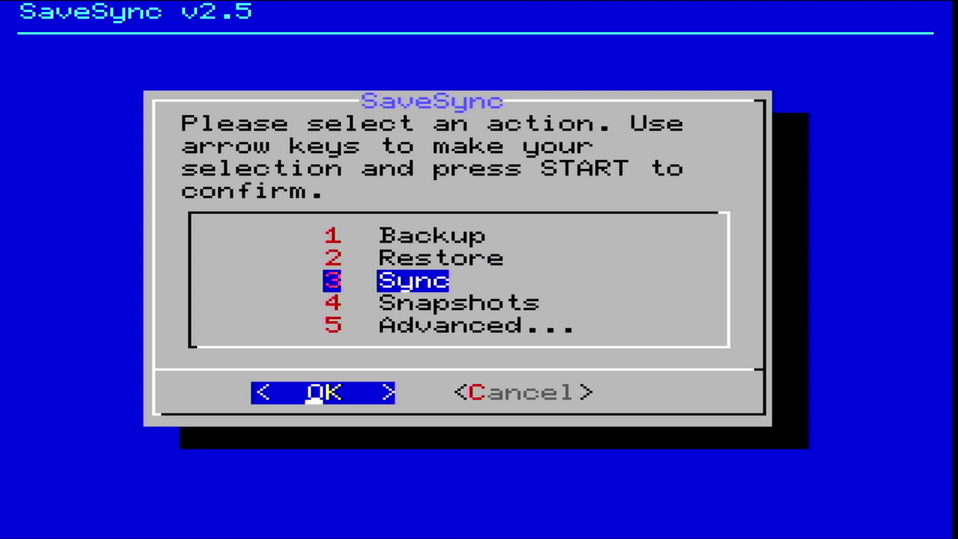
key("Up")
key("Up")
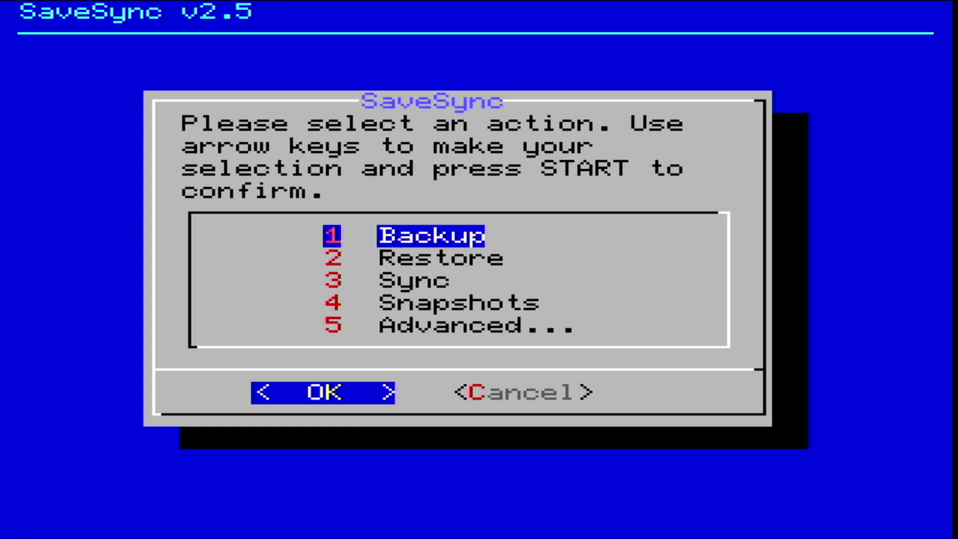
key("Return")
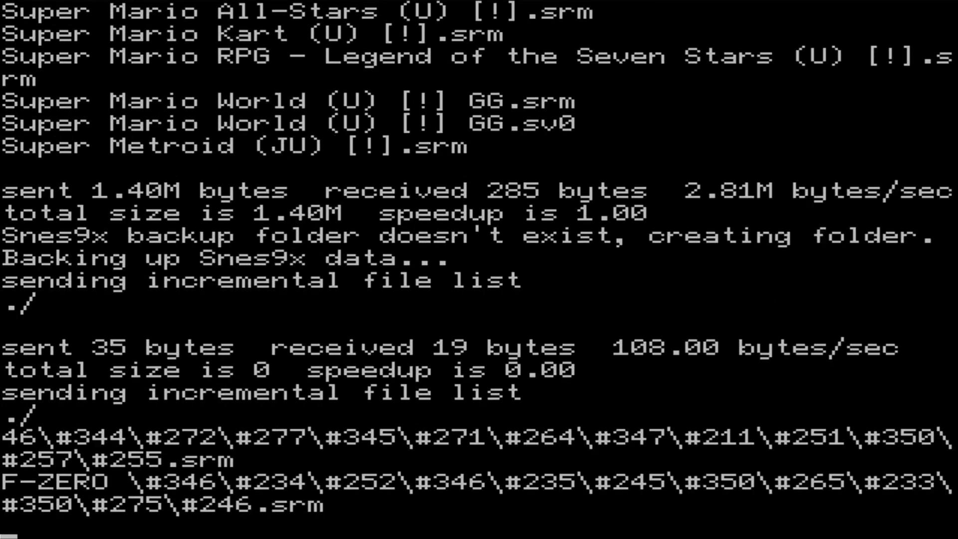
Step: Dismiss the 'Save backup complete' notice to exit back to GMenu2X
key("Return")
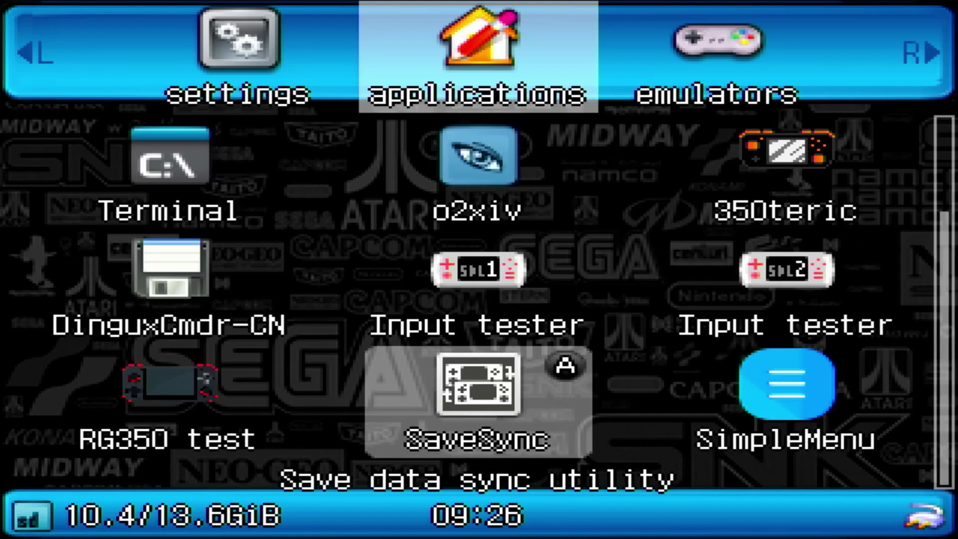
Step: Launch DinguxCmdr and navigate to /media/RG350/backup
key("Up")
key("Up")
key("Up")
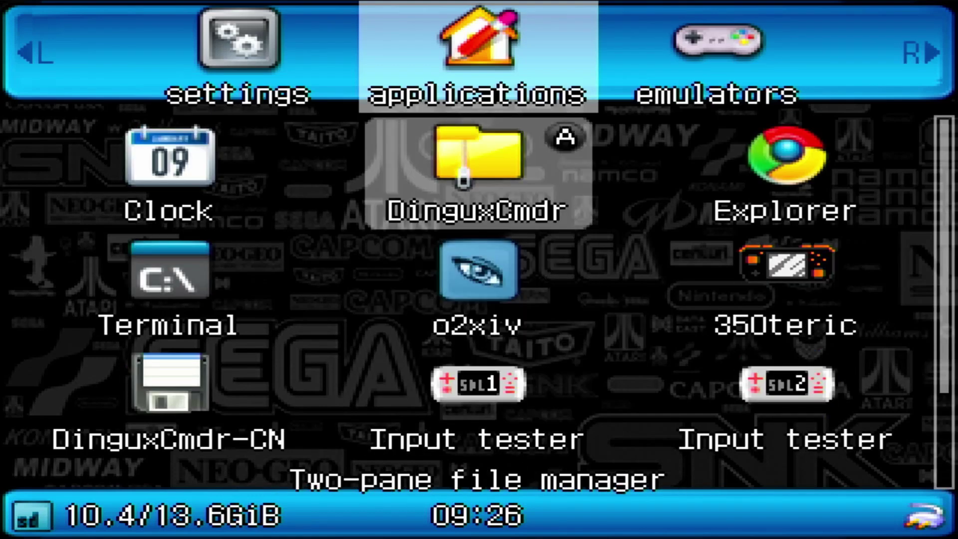
key("Return")
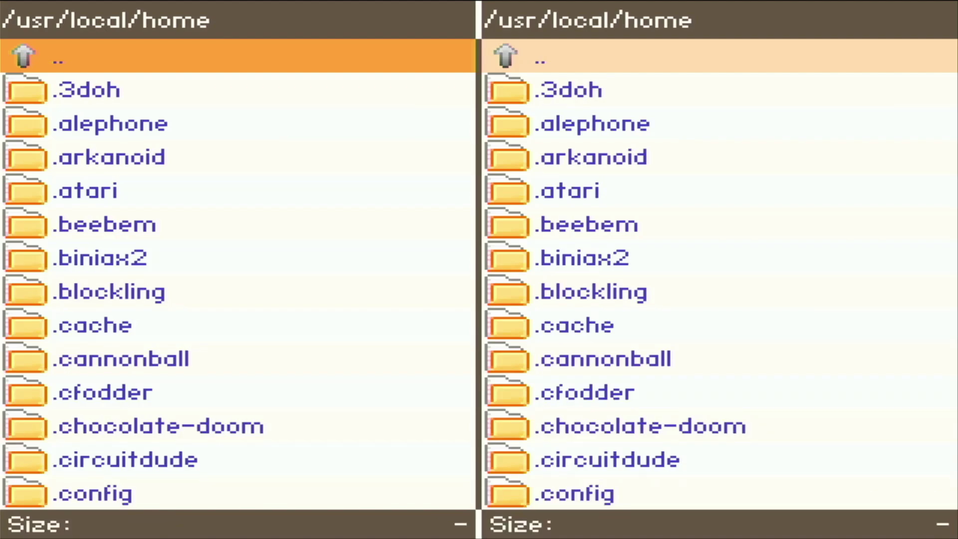
key("BackSpace")
key("Down")
key("Down")
key("Return")
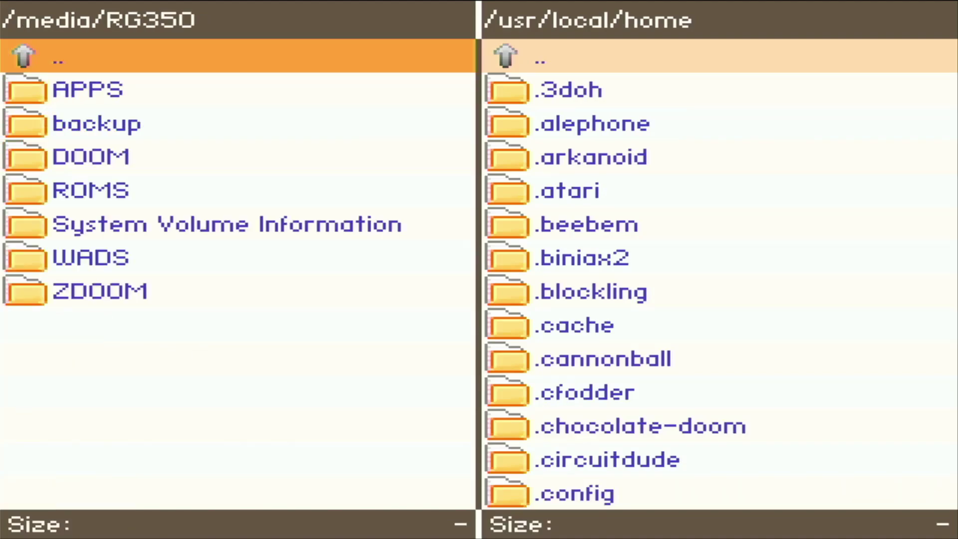
key("Down")
key("Down")
key("Return")
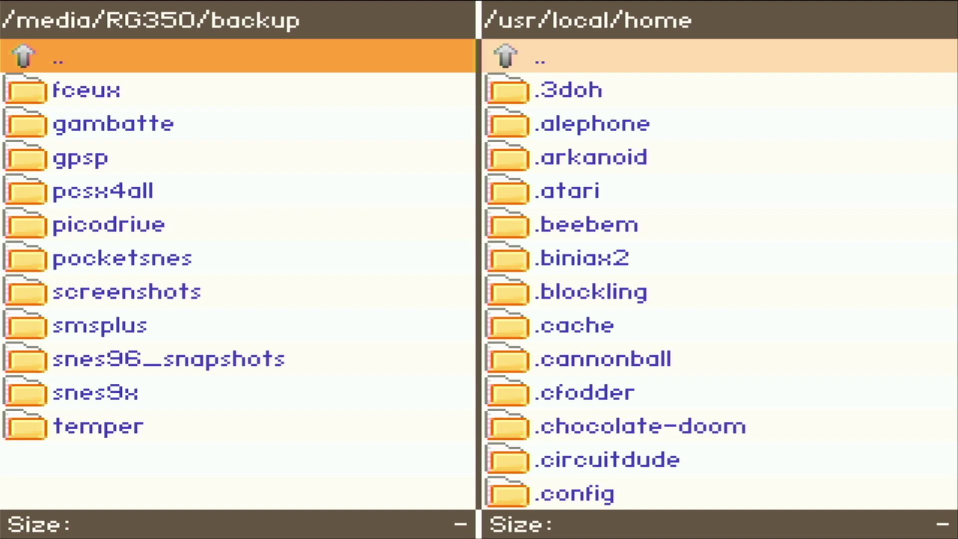
Step: Browse the emulator backup folders and open pocketsnes
key("Down")
key("Down")
key("Down")
key("Down")
key("Down")
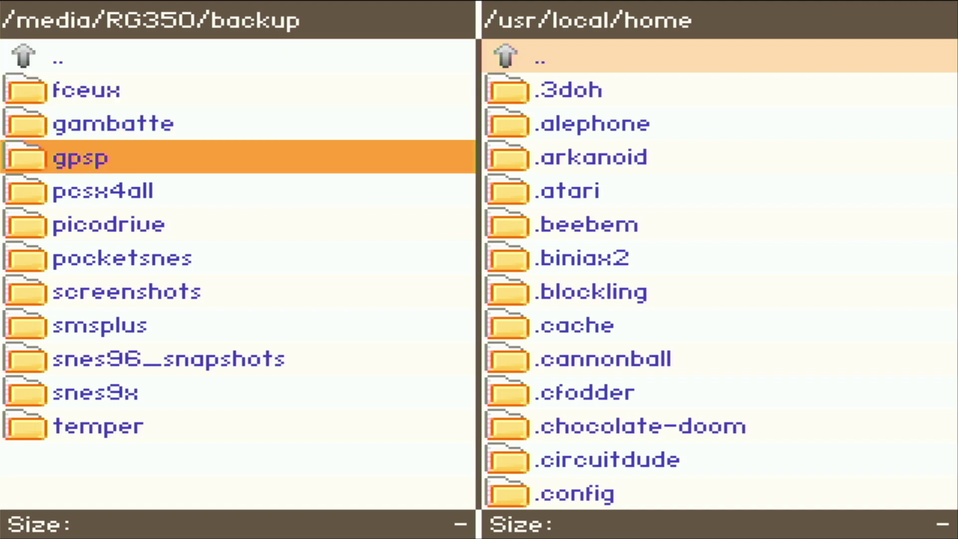
key("Down")
key("Down")
key("Down")
key("Down")
key("Down")
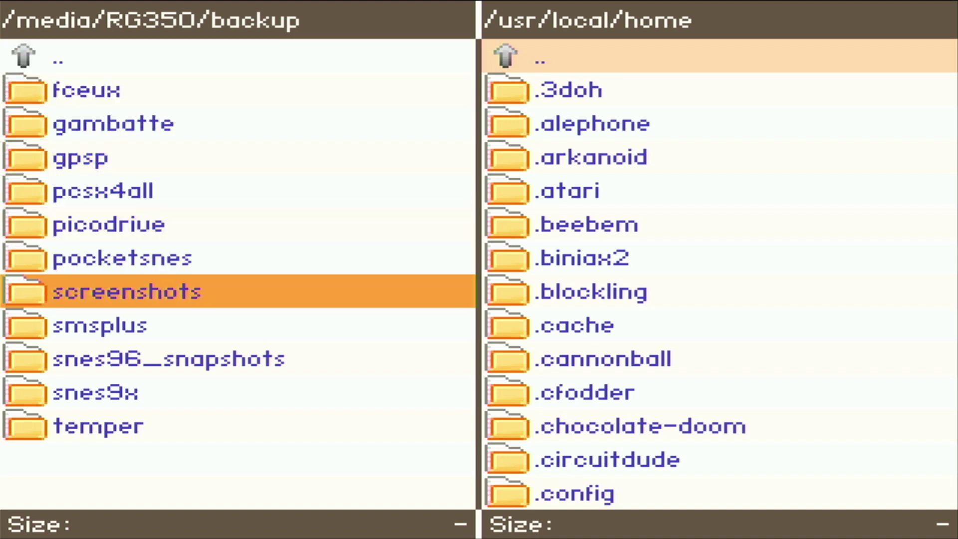
key("Up")
key("Up")
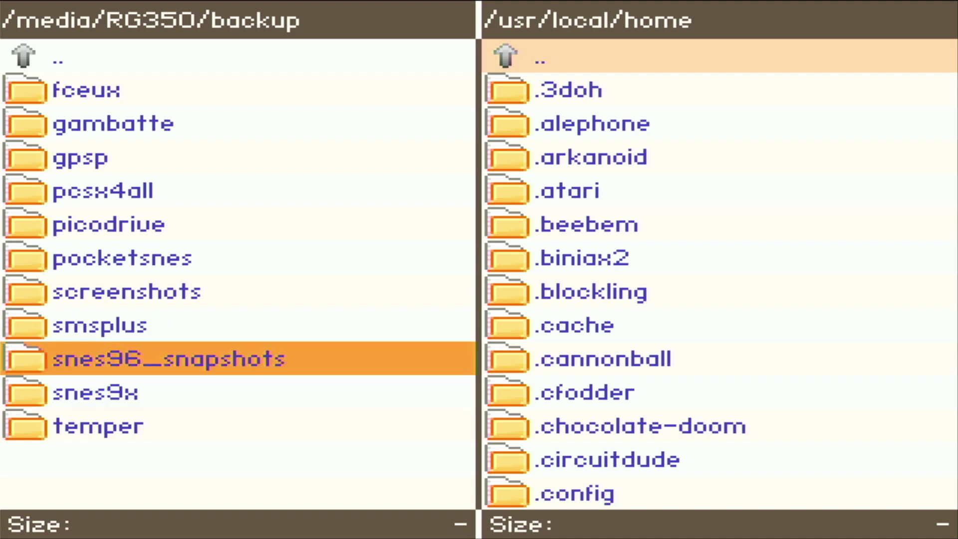
key("Up")
key("Up")
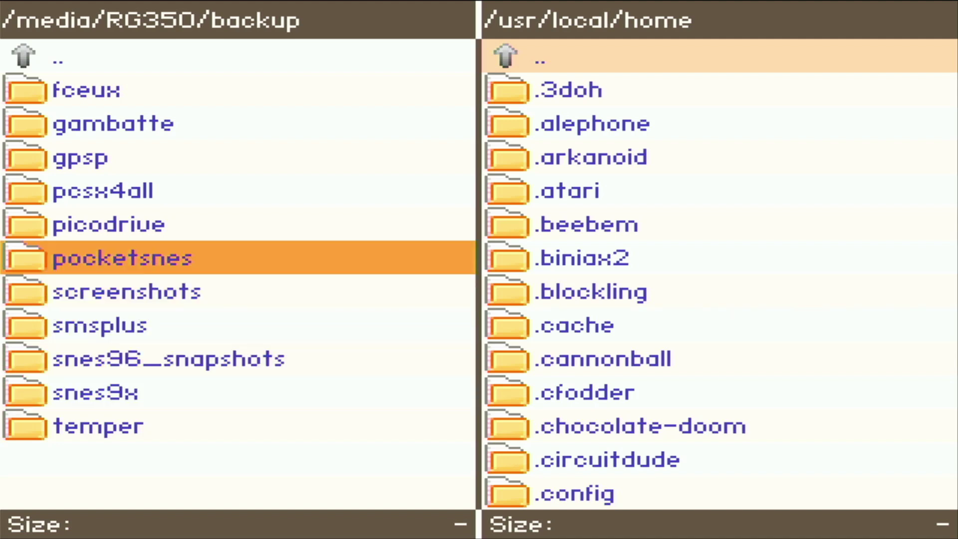
key("Return")
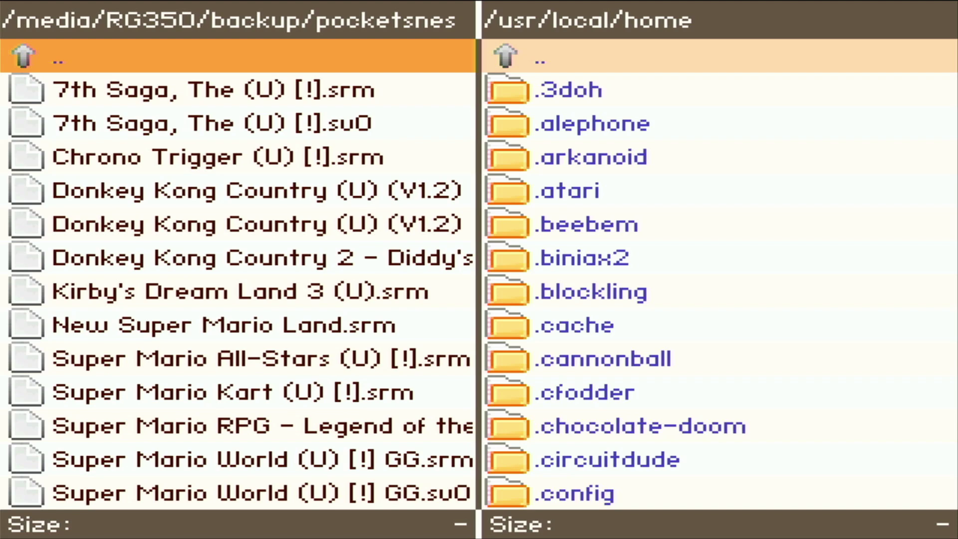
Step: Review pocketsnes saves like Kirby's Dream Land 3 and New Super Mario Land.srm, then return to backup
key("Down")
key("Down")
key("Down")
key("Down")
key("Down")
key("Down")
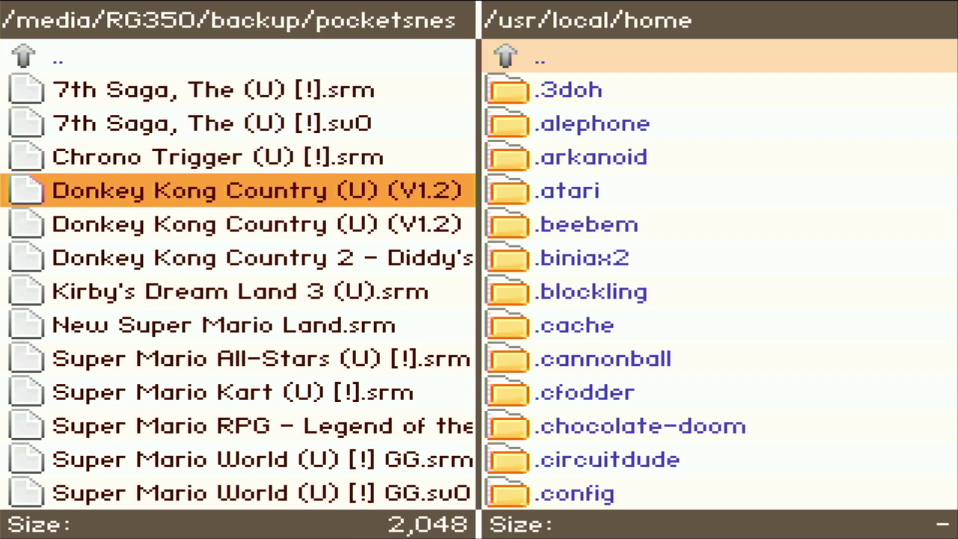
key("Down")
key("Down")
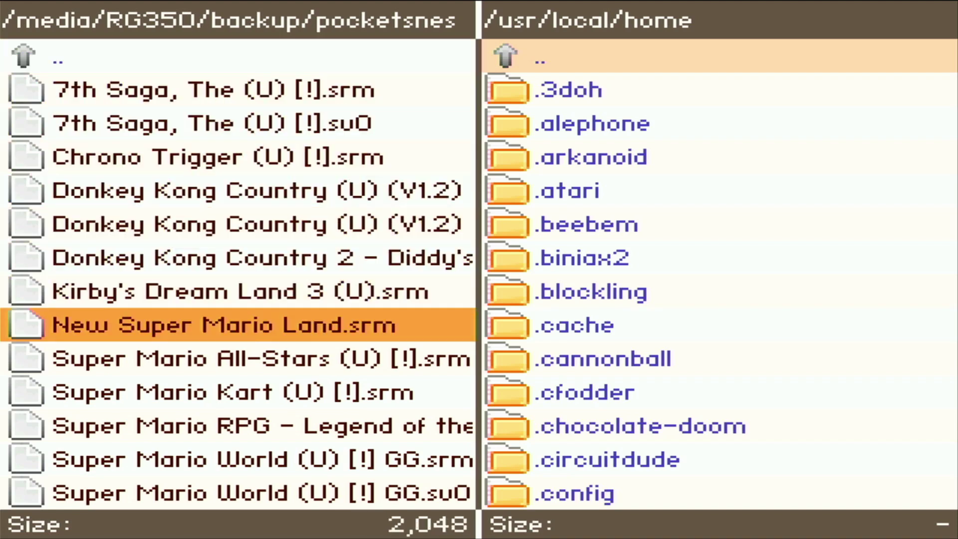
key("Down")
key("Down")
key("Down")
key("Down")
key("Down")
key("Down")
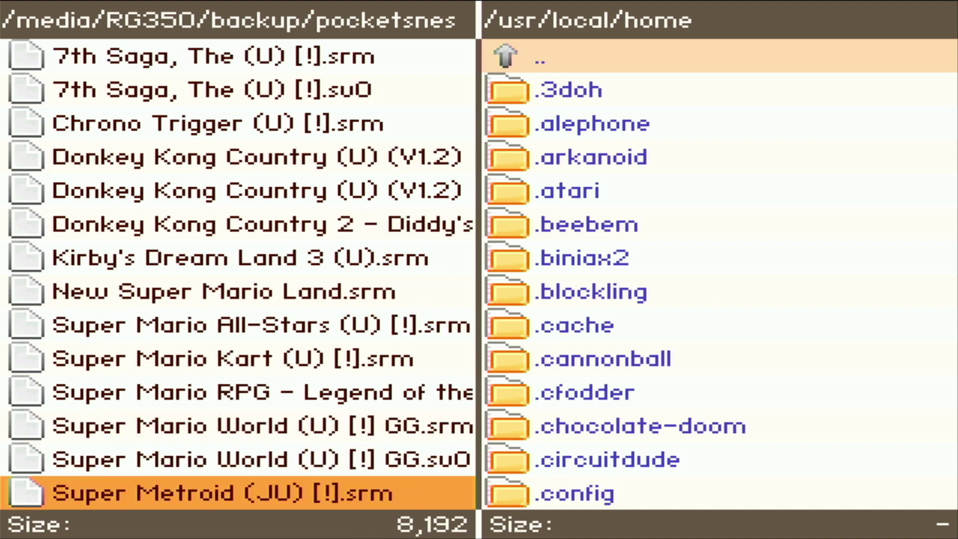
key("Up")
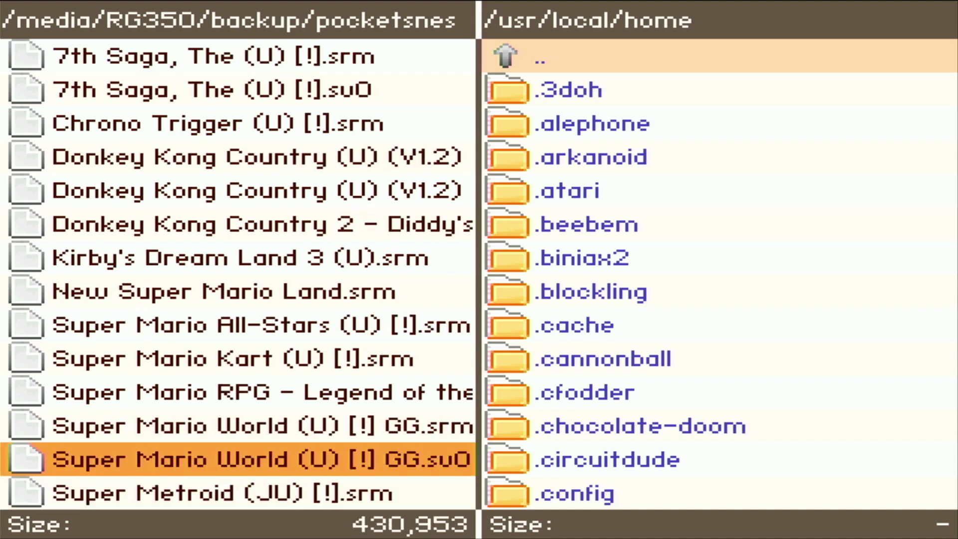
key("BackSpace")
key("Up")
key("Up")
key("Up")
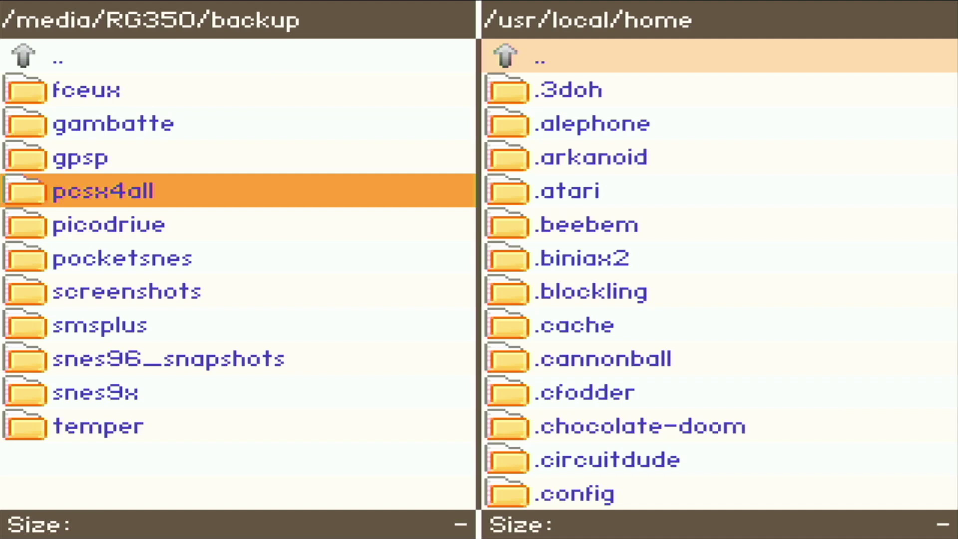
Step: Open gambatte/saves and check the Harvest Moon 3 GBC and Legend of the River King 2 saves
key("Up")
key("Return")
key("Down")
key("Return")
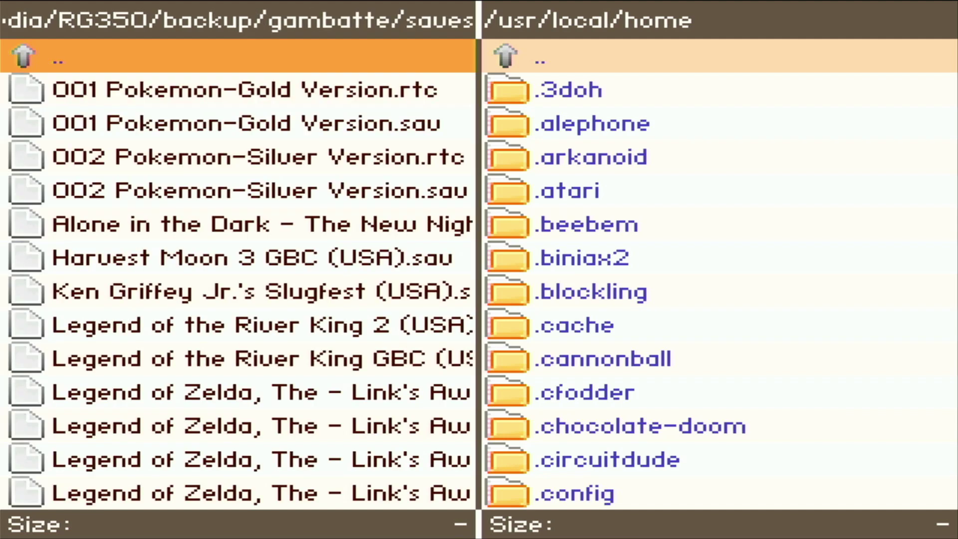
key("Down")
key("Down")
key("Down")
key("Down")
key("Down")
key("Down")
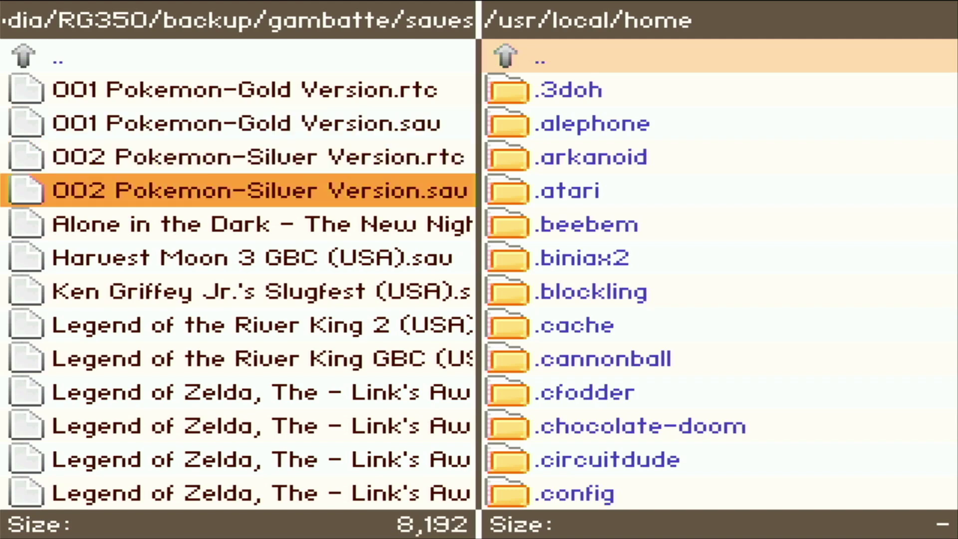
key("Down")
key("Down")
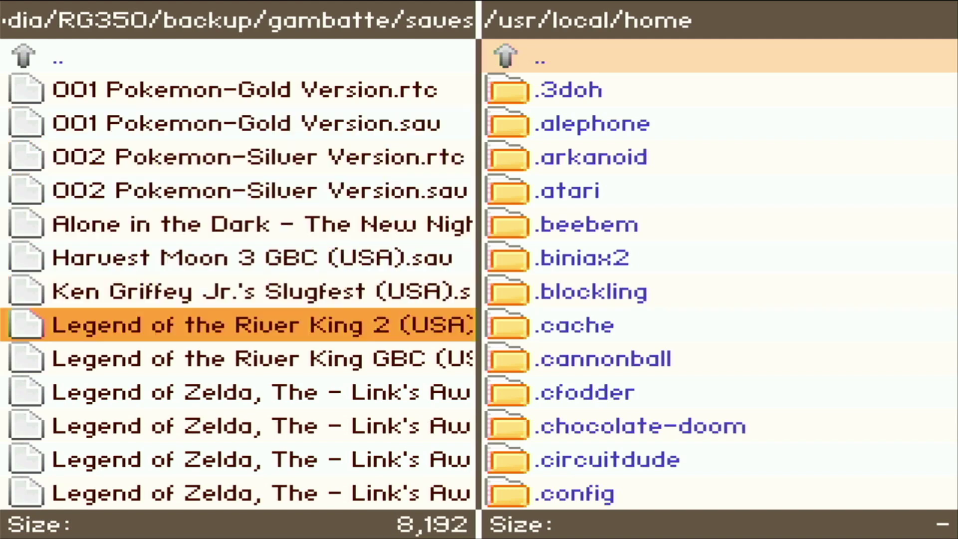
key("BackSpace")
key("BackSpace")
Step: Open fceux/sav and look over its two save files
key("Up")
key("Return")
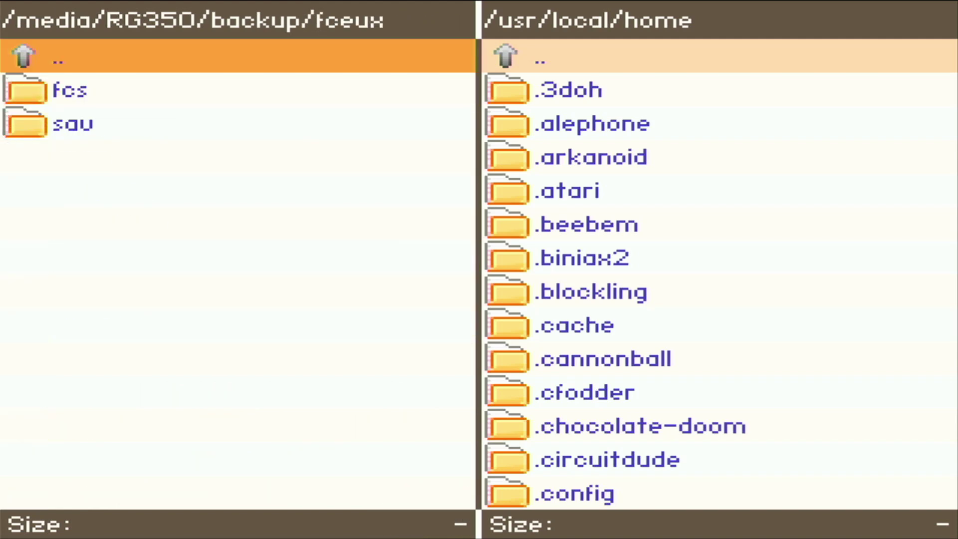
key("Down")
key("Down")
key("Return")
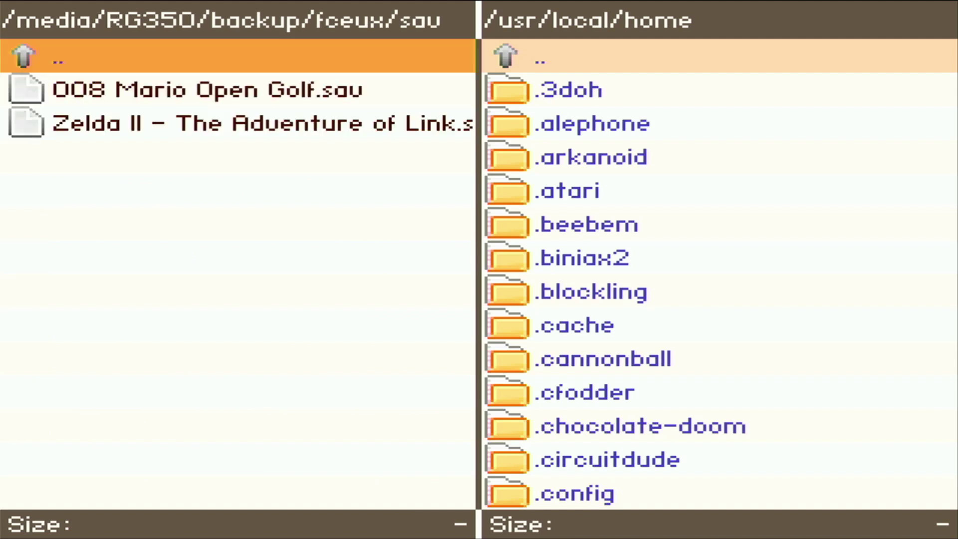
key("Down")
key("Down")
key("Up")
Step: Open fceux/fcs and browse its save-state files
key("Up")
key("Return")
key("Up")
key("Return")
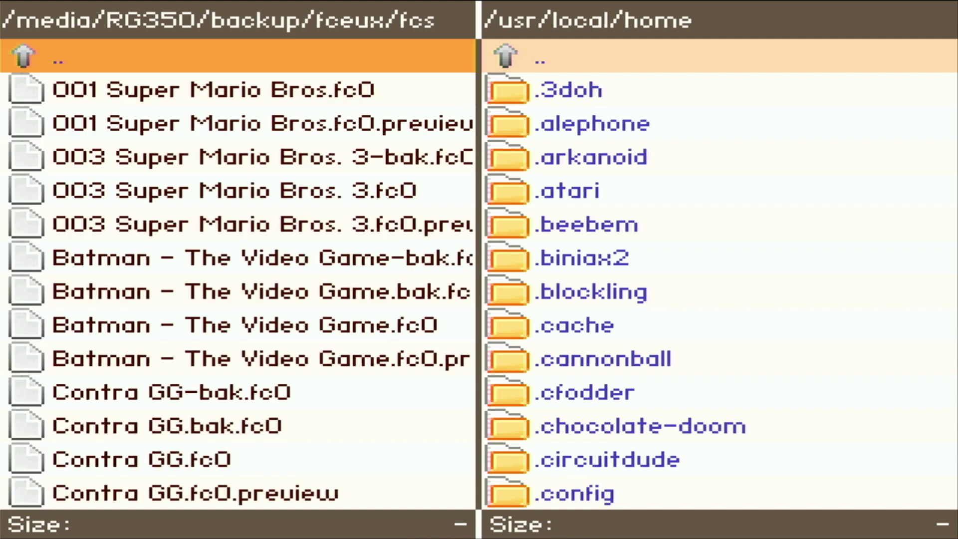
key("Down")
key("Down")
key("Down")
key("Down")
key("Down")
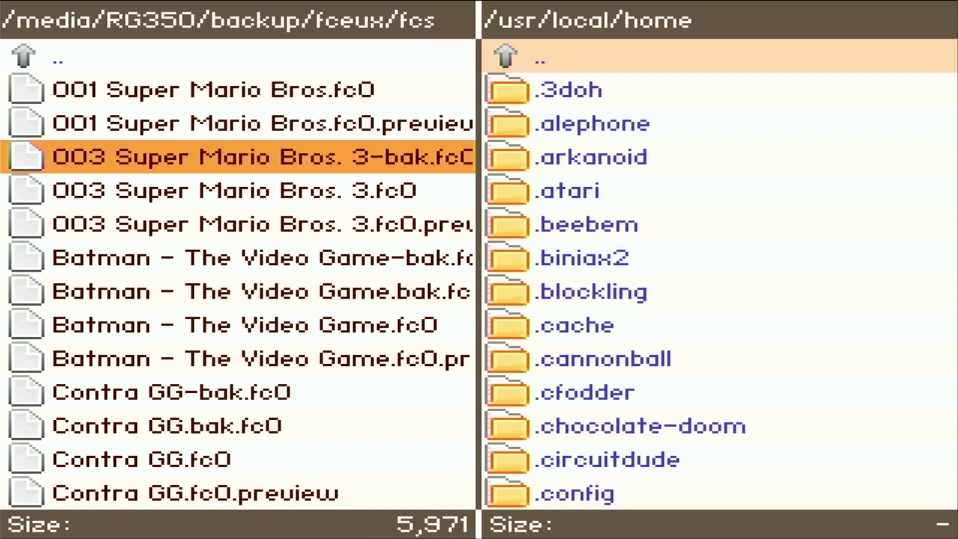
key("BackSpace")
key("BackSpace")
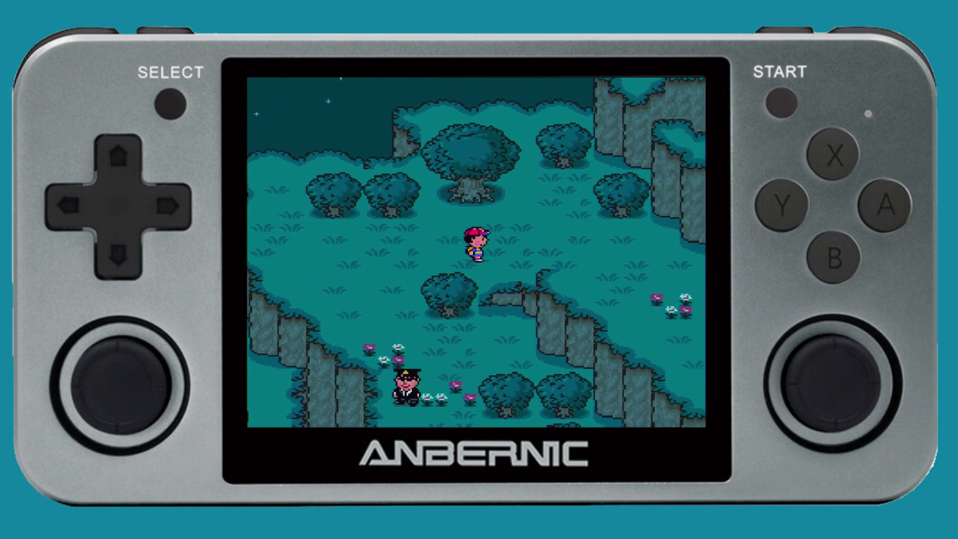